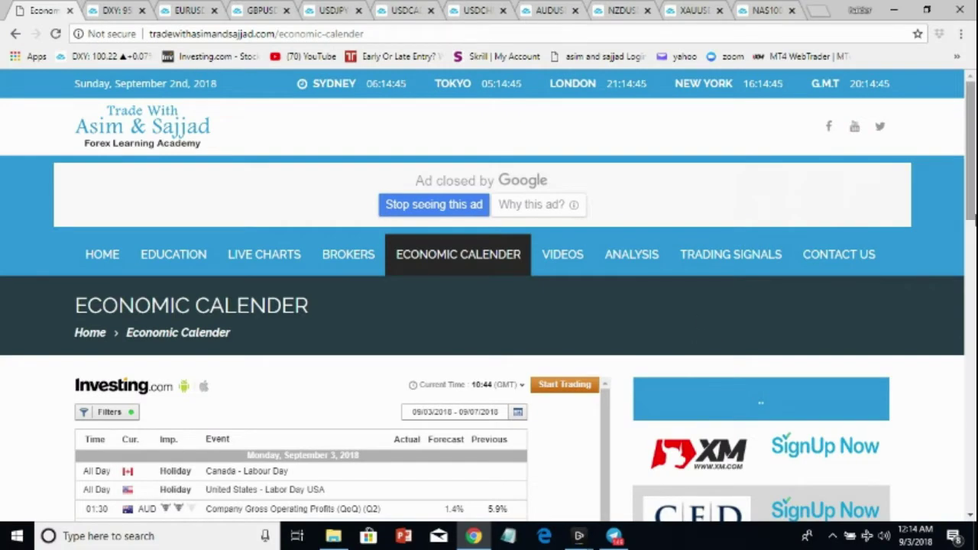
- Bring the Investing.com table into view with Monday, September 3's PMI releases, forecasts and previous values
{"action": "scroll", "coordinate": [972, 195], "scroll_direction": "down", "scroll_amount": 3}
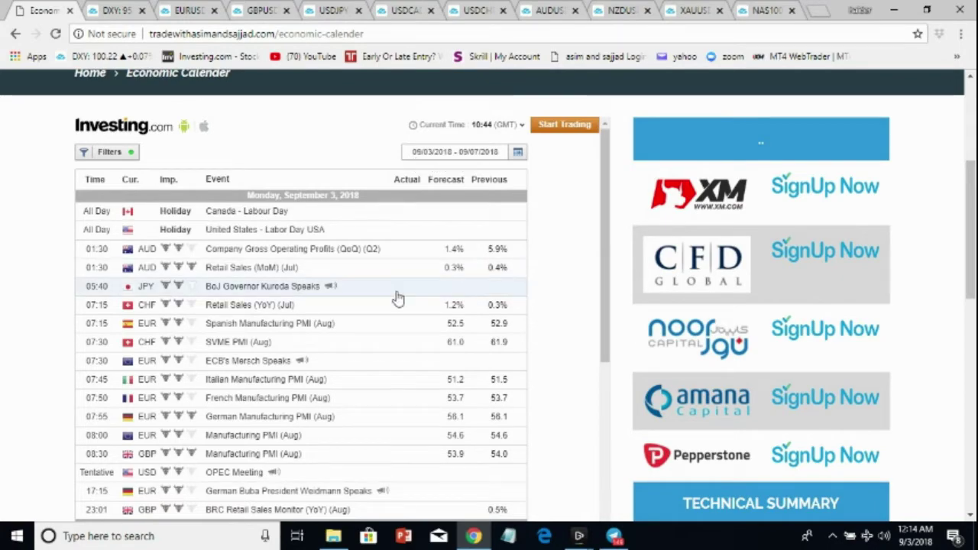
{"action": "scroll", "coordinate": [382, 392], "scroll_direction": "up", "scroll_amount": 2}
{"action": "scroll", "coordinate": [382, 393], "scroll_direction": "down", "scroll_amount": 3}
{"action": "scroll", "coordinate": [382, 394], "scroll_direction": "down", "scroll_amount": 1}
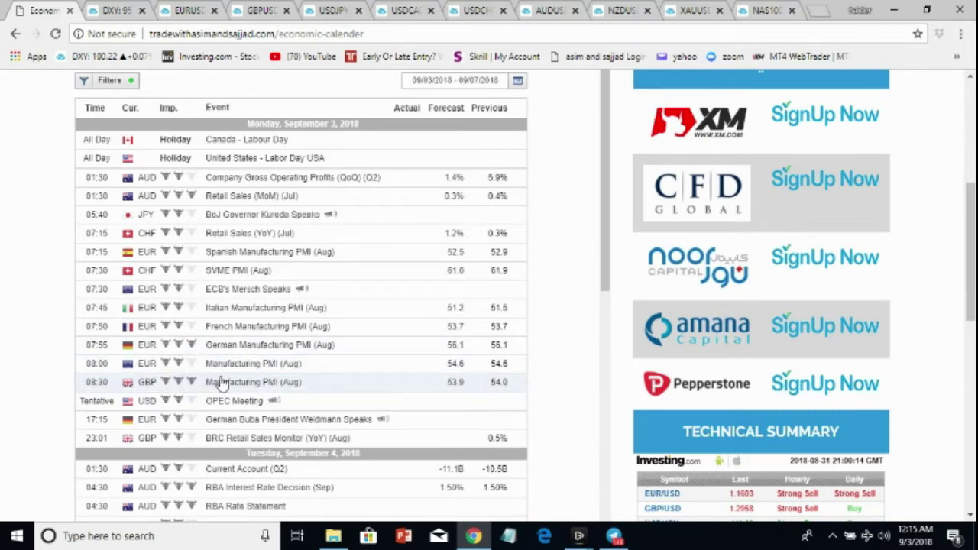
- Scroll to Tuesday, September 4's events, including the RBA decision and ISM Manufacturing PMI (57.6 vs 58.1)
{"action": "scroll", "coordinate": [218, 346], "scroll_direction": "down", "scroll_amount": 5}
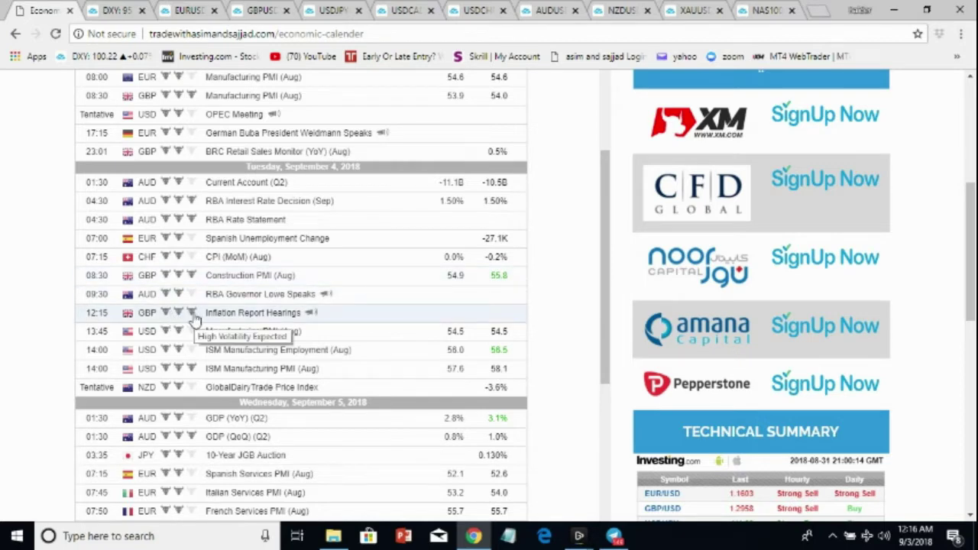
{"action": "scroll", "coordinate": [193, 317], "scroll_direction": "down", "scroll_amount": 1}
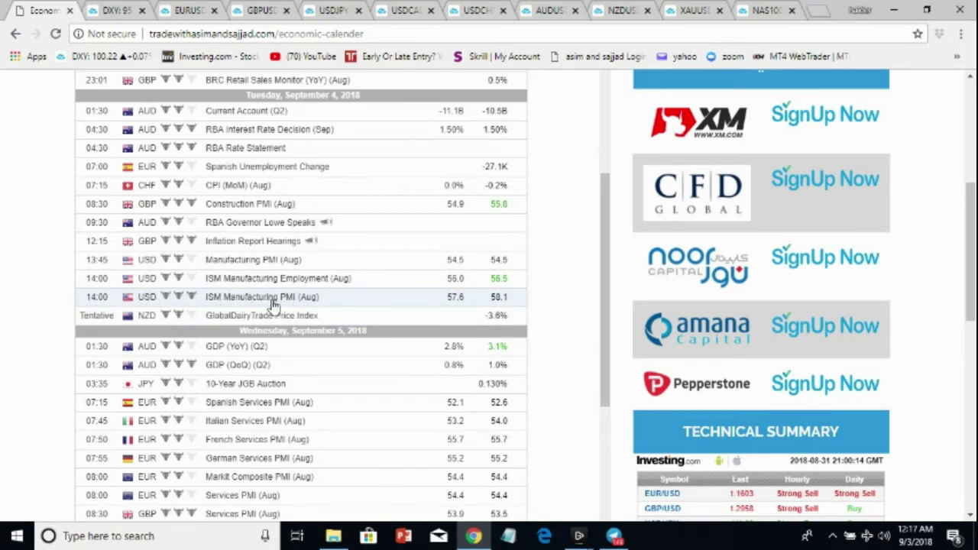
- Review Wednesday, September 5's services PMIs and the BoC rate decision at 1.50%, down to Thursday
{"action": "scroll", "coordinate": [274, 304], "scroll_direction": "down", "scroll_amount": 3}
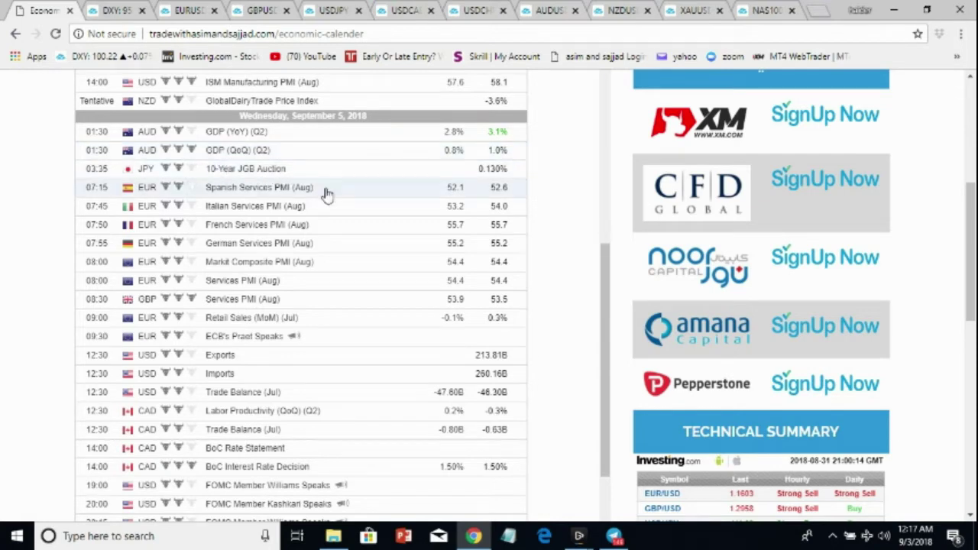
{"action": "scroll", "coordinate": [321, 191], "scroll_direction": "up", "scroll_amount": 1}
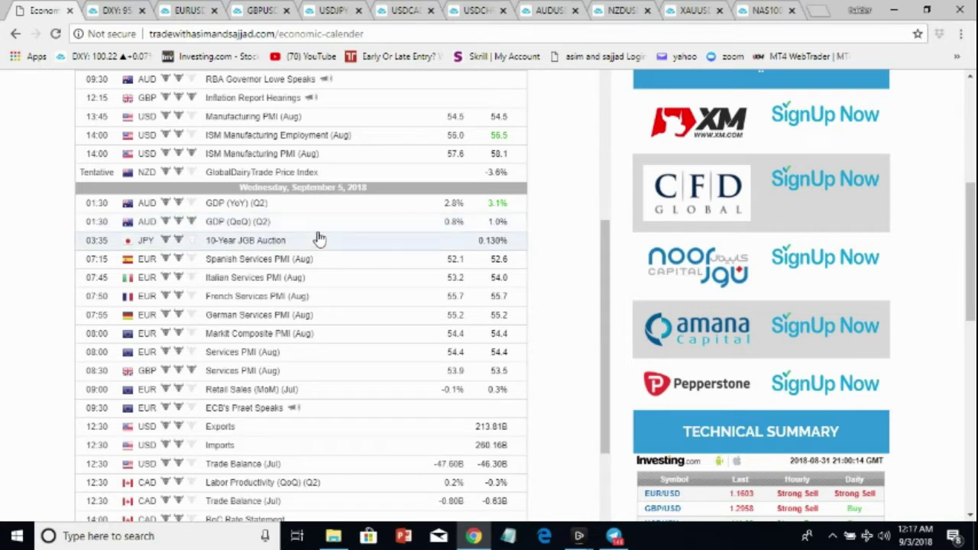
{"action": "scroll", "coordinate": [319, 237], "scroll_direction": "down", "scroll_amount": 1}
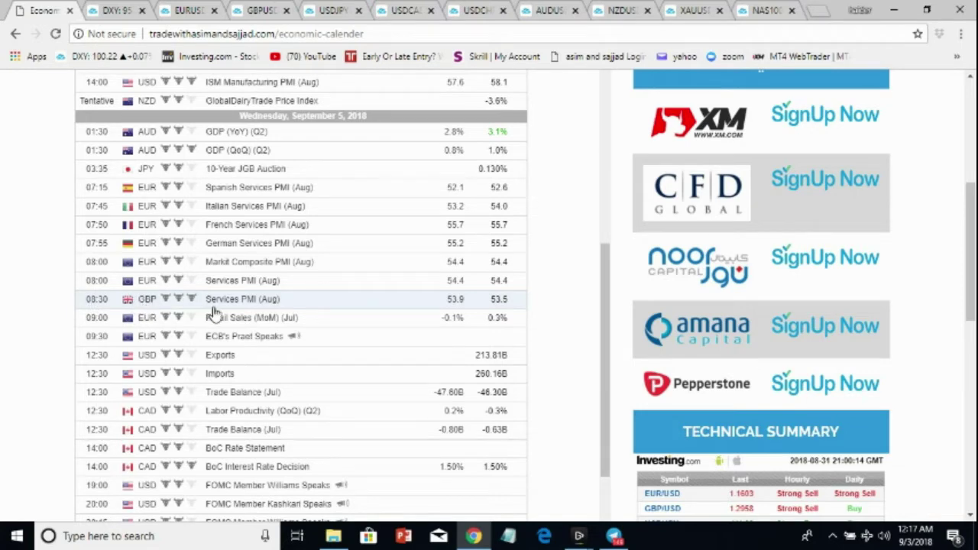
{"action": "mouse_move", "coordinate": [160, 305]}
{"action": "scroll", "coordinate": [354, 334], "scroll_direction": "down", "scroll_amount": 2}
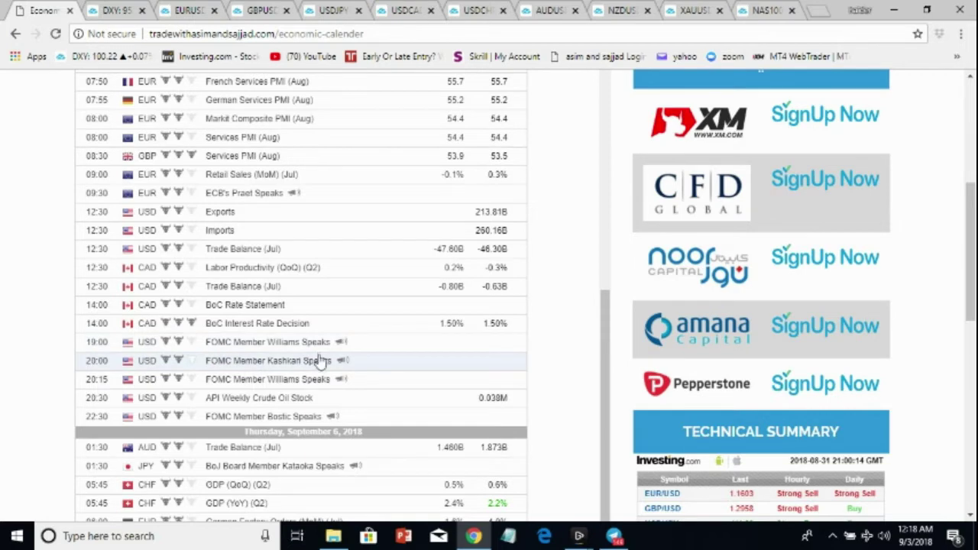
- Scroll through Thursday, September 6's events, including ADP employment (188K vs 219K), into Friday's section
{"action": "scroll", "coordinate": [279, 366], "scroll_direction": "down", "scroll_amount": 1}
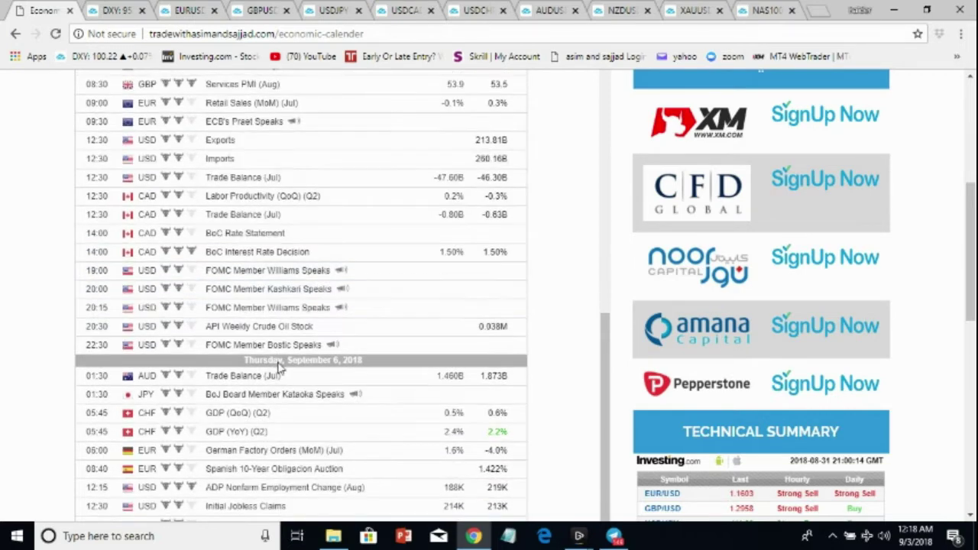
{"action": "scroll", "coordinate": [284, 362], "scroll_direction": "down", "scroll_amount": 3}
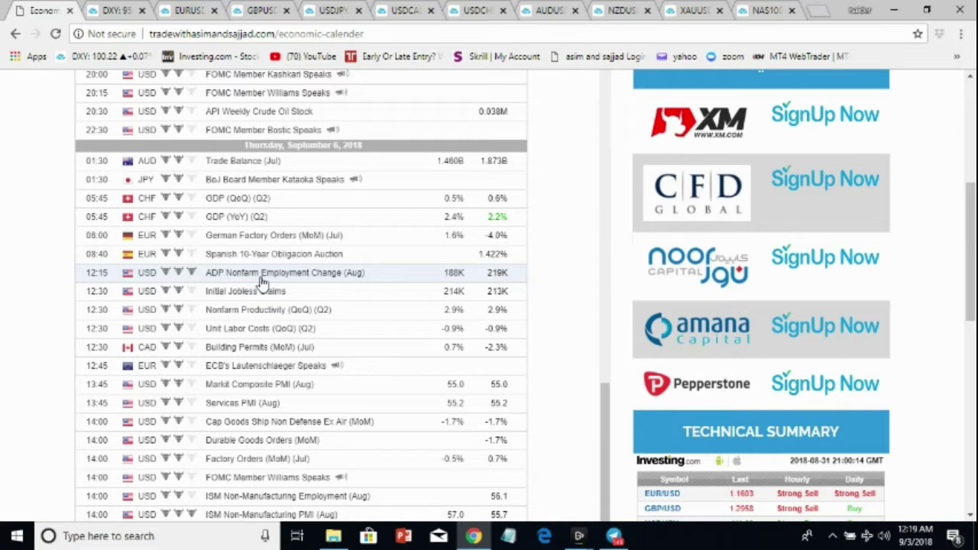
{"action": "scroll", "coordinate": [258, 281], "scroll_direction": "down", "scroll_amount": 2}
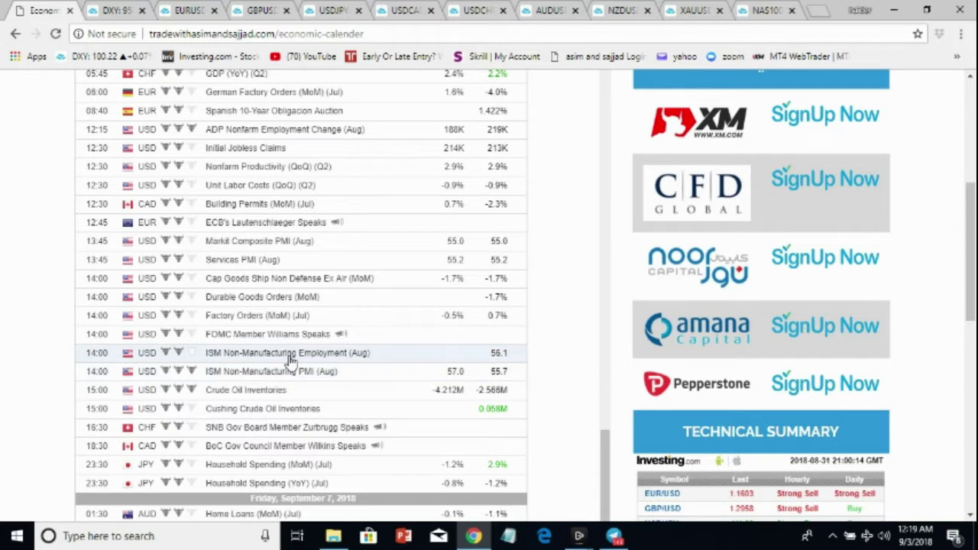
{"action": "scroll", "coordinate": [291, 360], "scroll_direction": "down", "scroll_amount": 1}
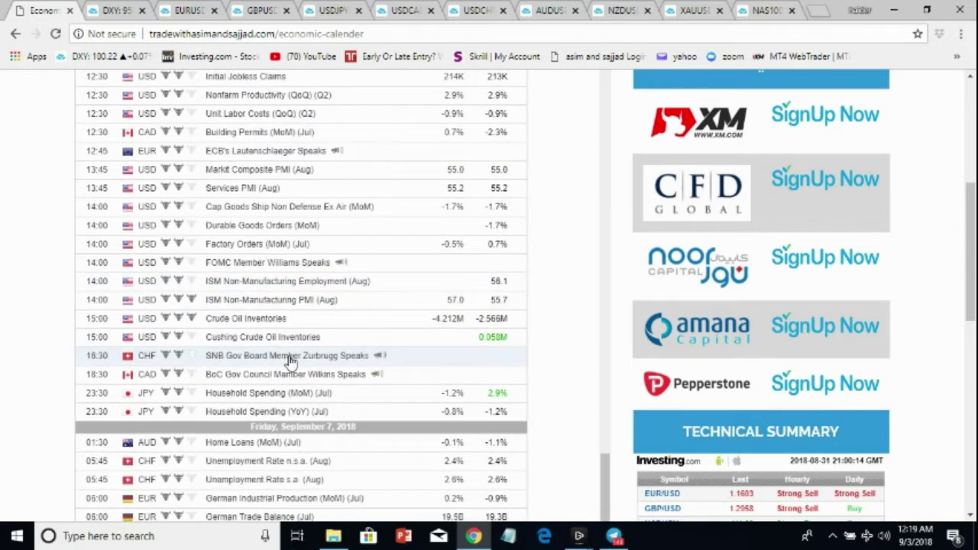
{"action": "scroll", "coordinate": [290, 361], "scroll_direction": "down", "scroll_amount": 5}
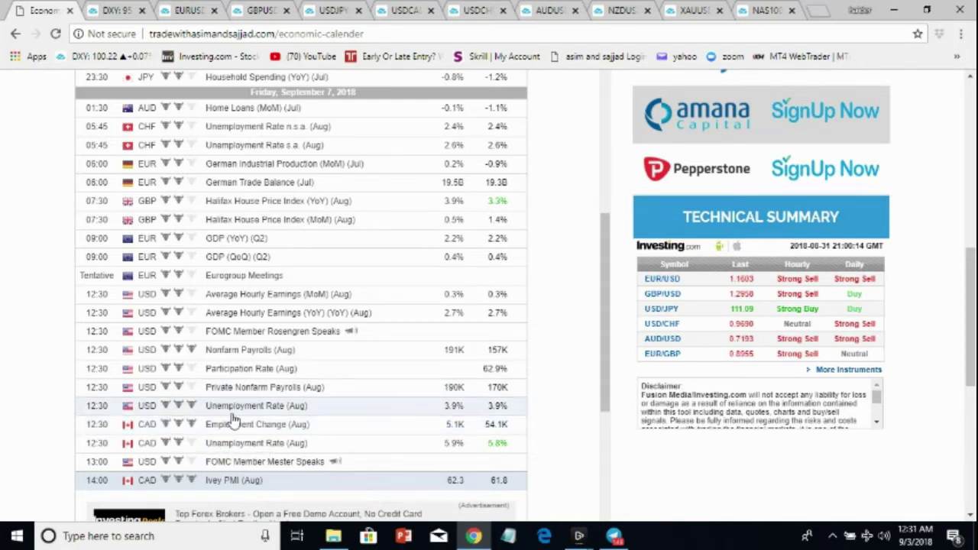
- Collapse the Ivey PMI event details and scroll through Friday, September 7's remaining events
{"action": "scroll", "coordinate": [224, 420], "scroll_direction": "down", "scroll_amount": 1}
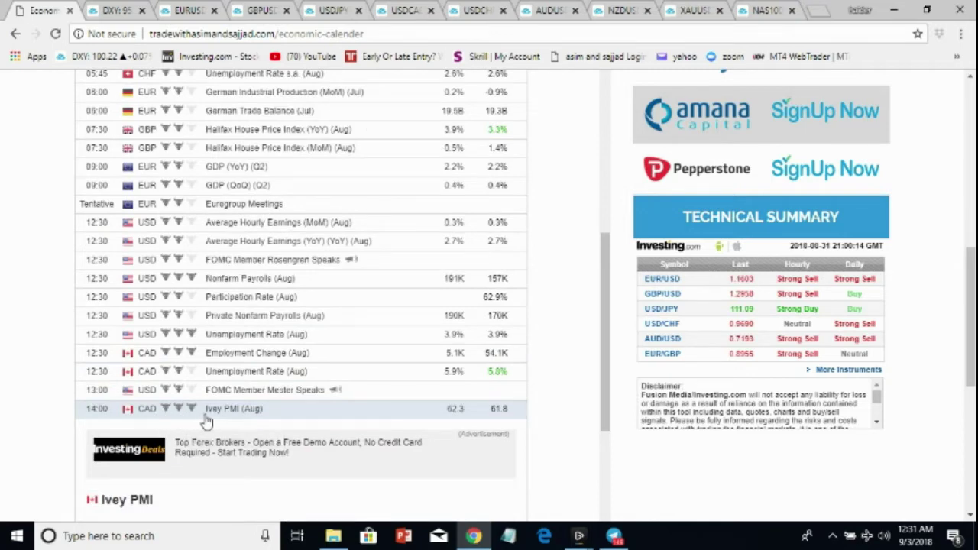
{"action": "left_click", "coordinate": [234, 413]}
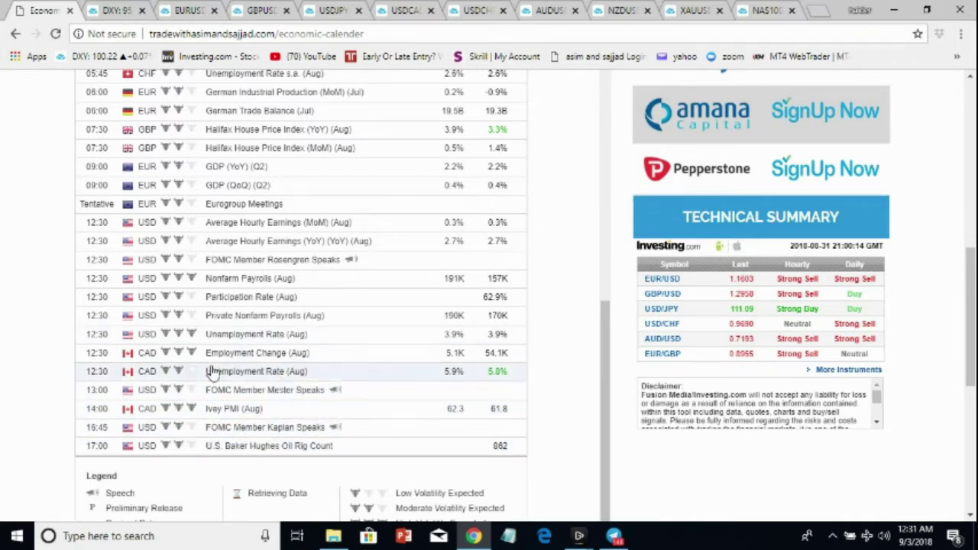
{"action": "scroll", "coordinate": [271, 358], "scroll_direction": "up", "scroll_amount": 2}
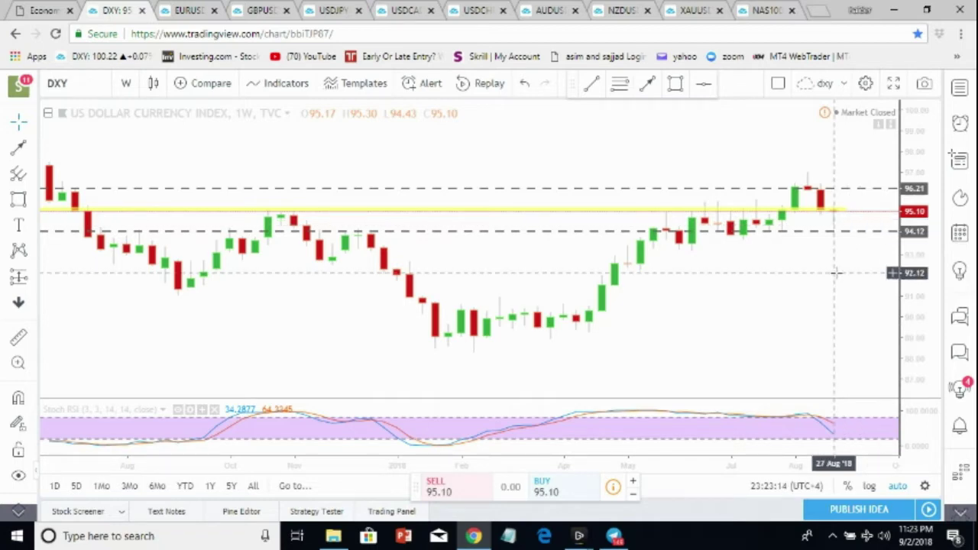
- Switch the DXY chart from weekly to 1-day candles and adjust the zoom around the 95.10 zone
{"action": "scroll", "coordinate": [837, 272], "scroll_direction": "up", "scroll_amount": 1}
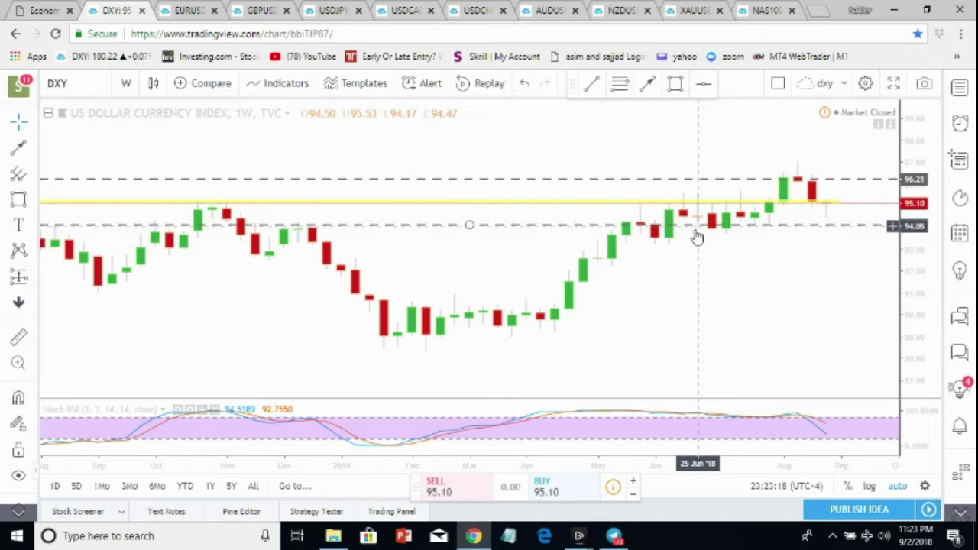
{"action": "left_click", "coordinate": [125, 88]}
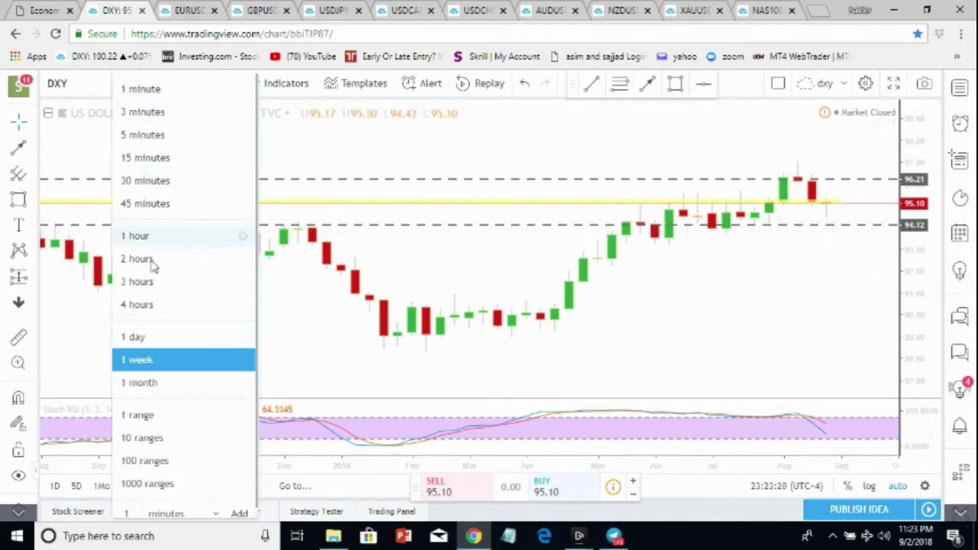
{"action": "left_click", "coordinate": [160, 334]}
{"action": "scroll", "coordinate": [702, 378], "scroll_direction": "down", "scroll_amount": 3}
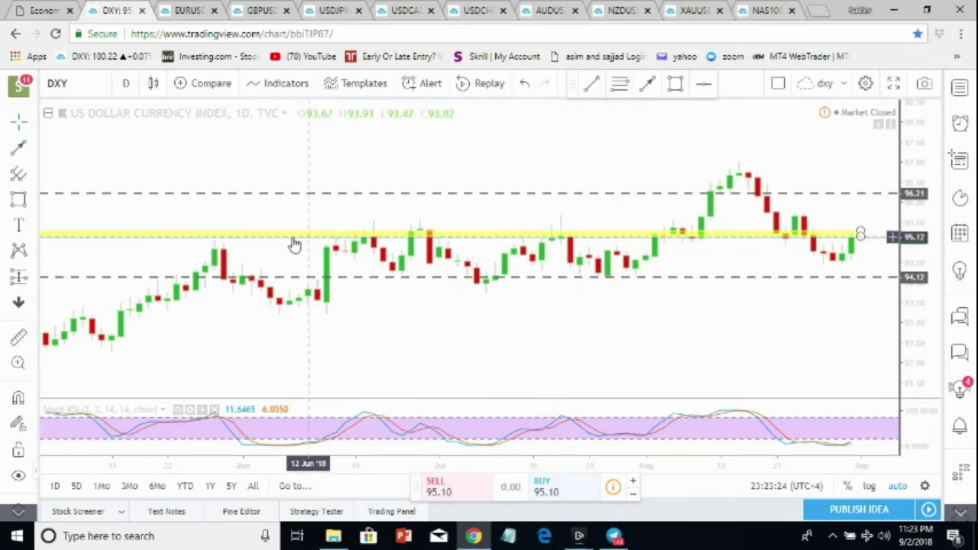
{"action": "scroll", "coordinate": [718, 305], "scroll_direction": "up", "scroll_amount": 1}
{"action": "scroll", "coordinate": [709, 281], "scroll_direction": "up", "scroll_amount": 1}
{"action": "scroll", "coordinate": [733, 283], "scroll_direction": "down", "scroll_amount": 1}
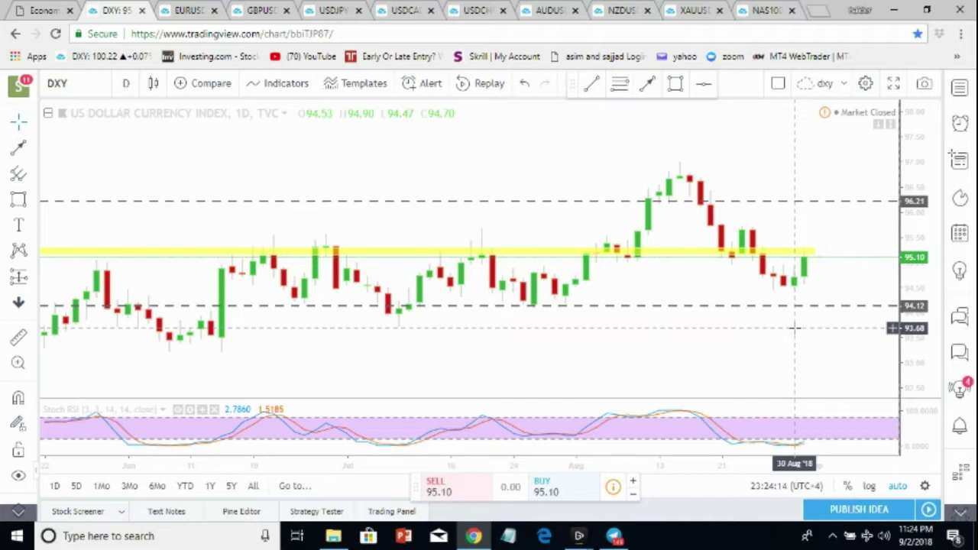
- Set the DXY chart to the 240 (4-hour) interval, zoom in, and nudge the lower dashed level down
{"action": "type", "text": "240"}
{"action": "key", "text": "Return"}
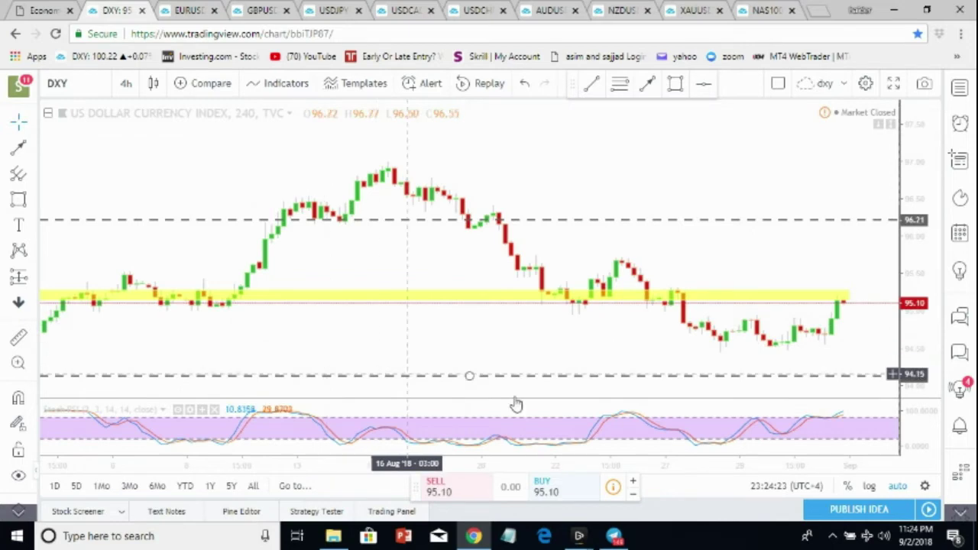
{"action": "scroll", "coordinate": [551, 344], "scroll_direction": "up", "scroll_amount": 1}
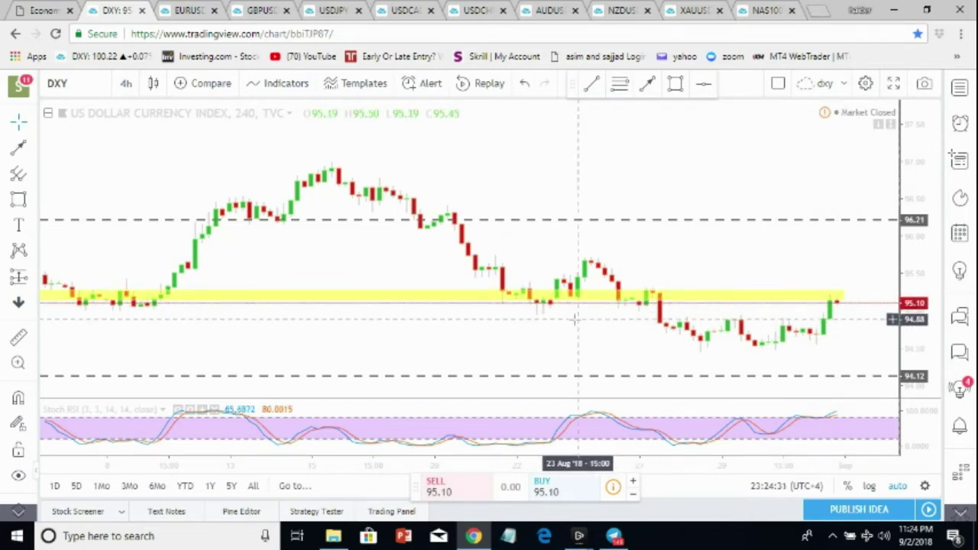
{"action": "scroll", "coordinate": [550, 322], "scroll_direction": "right", "scroll_amount": 3}
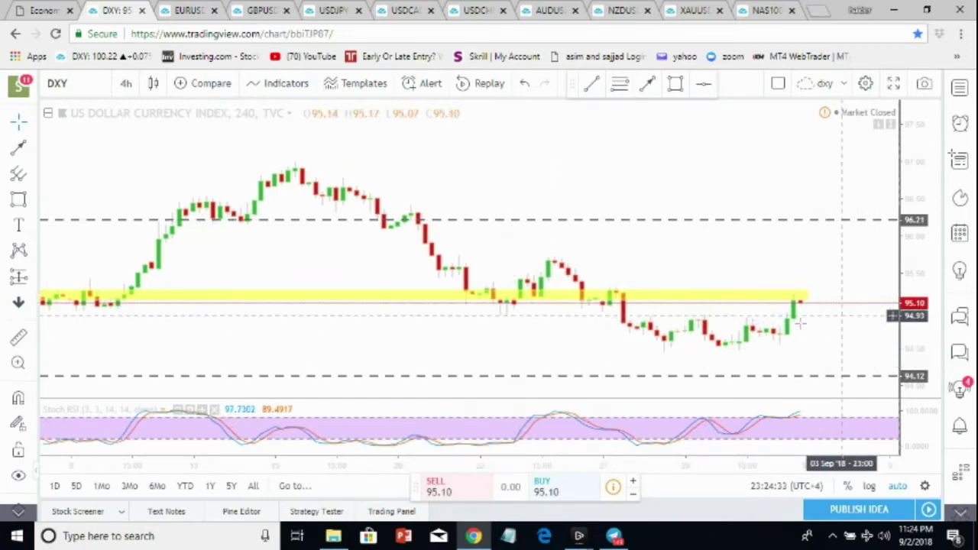
{"action": "left_click_drag", "start_coordinate": [818, 376], "coordinate": [832, 377]}
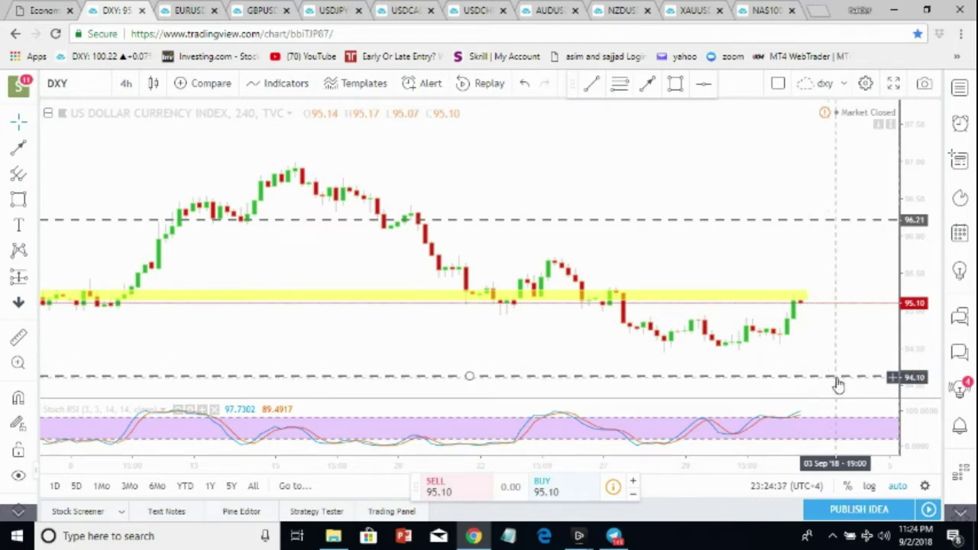